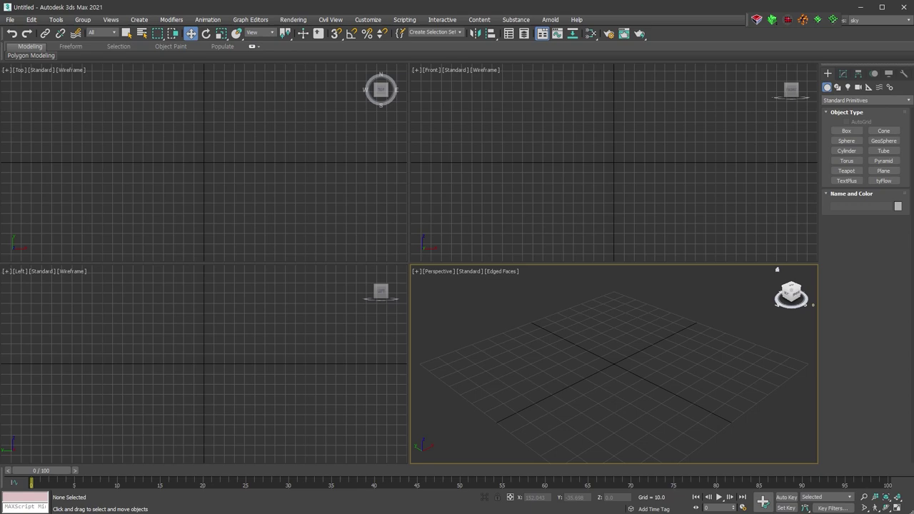
- Maximize the Perspective view with Alt+W and turn on grid-point snapping
{"action": "key", "text": "alt+w"}
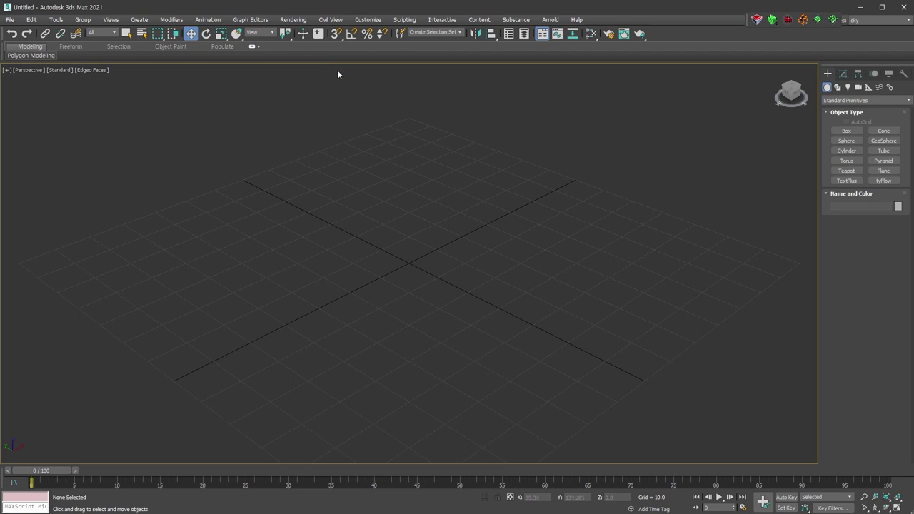
{"action": "key", "text": "s"}
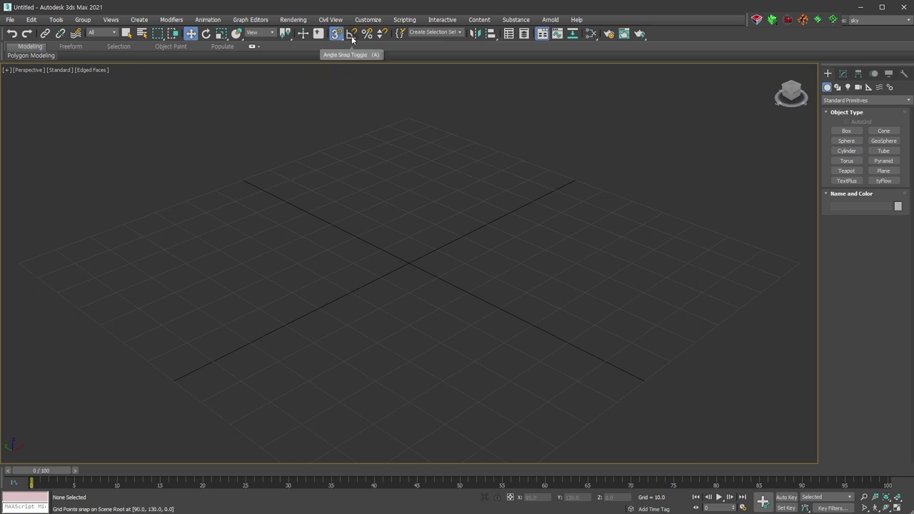
- Toggle angle snap on, switch grid and angle snapping back off, and arm the Box tool
{"action": "key", "text": "a"}
{"action": "key", "text": "a"}
{"action": "key", "text": "s"}
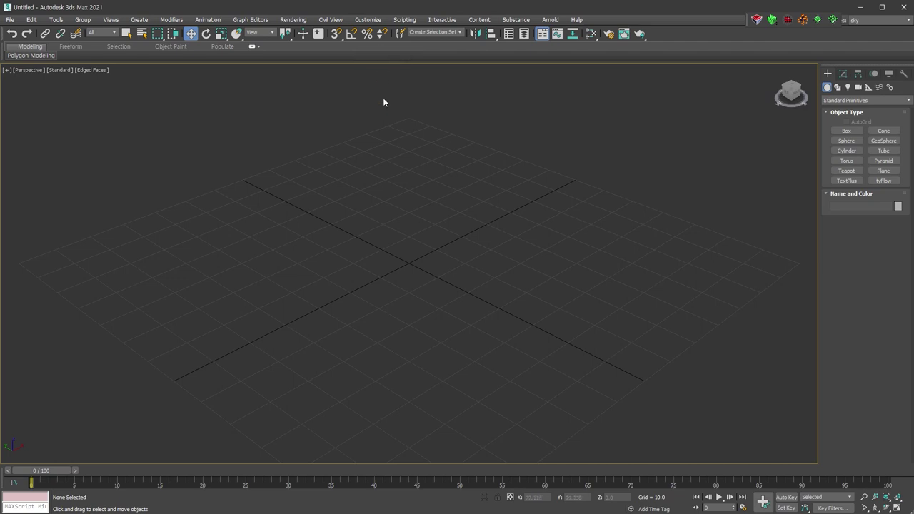
{"action": "left_click", "coordinate": [852, 133]}
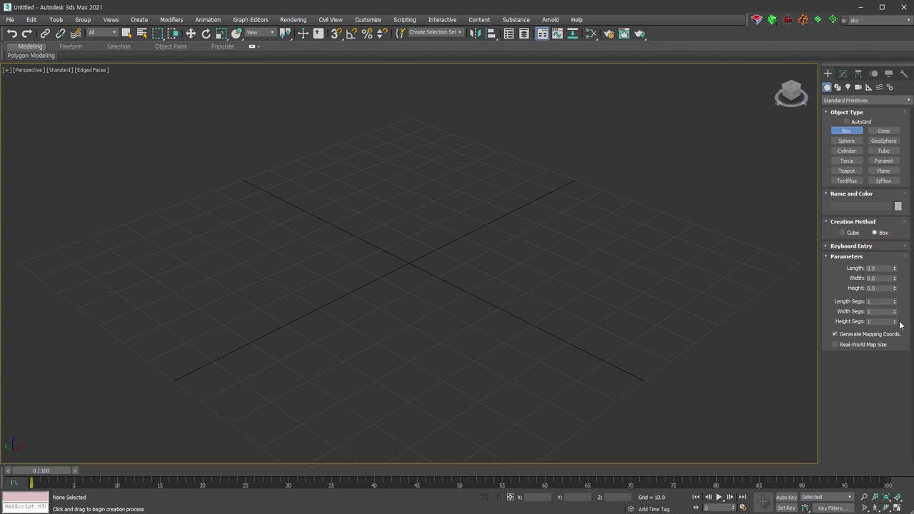
- Nudge the box Length value, exit box creation, and restore the four-viewport layout
{"action": "left_click_drag", "start_coordinate": [895, 268], "coordinate": [895, 248]}
{"action": "key", "text": "w"}
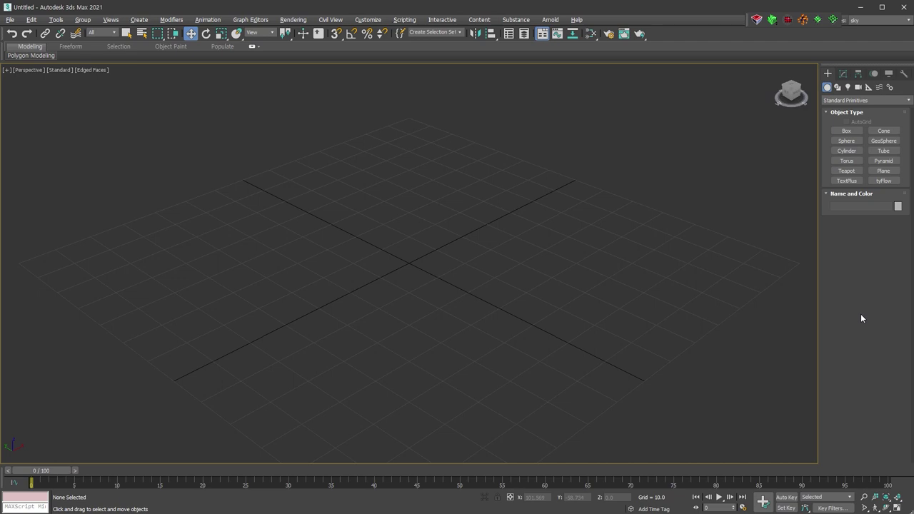
{"action": "key", "text": "alt+w"}
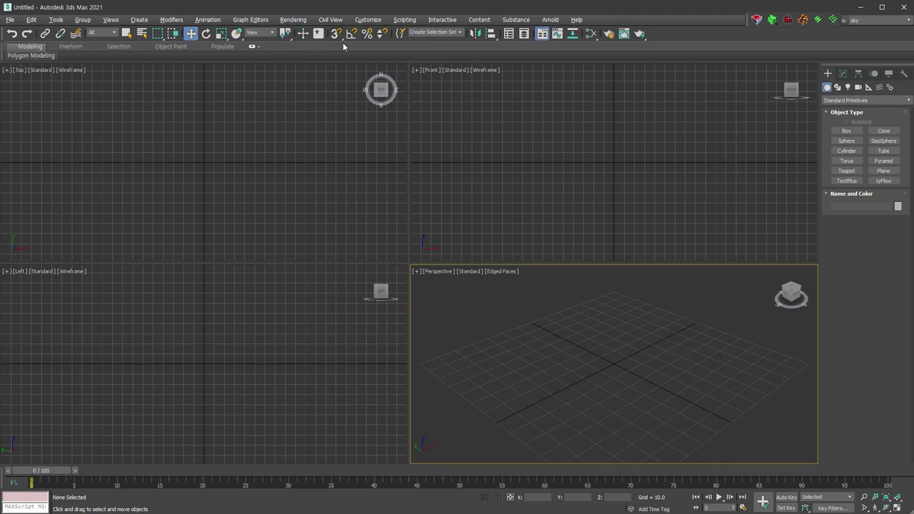
{"action": "left_click", "coordinate": [340, 35]}
{"action": "left_click_drag", "start_coordinate": [341, 78], "coordinate": [583, 336]}
- Try 2.5D snapping in the Front view and 3D snapping in the Perspective view
{"action": "left_click", "coordinate": [472, 123]}
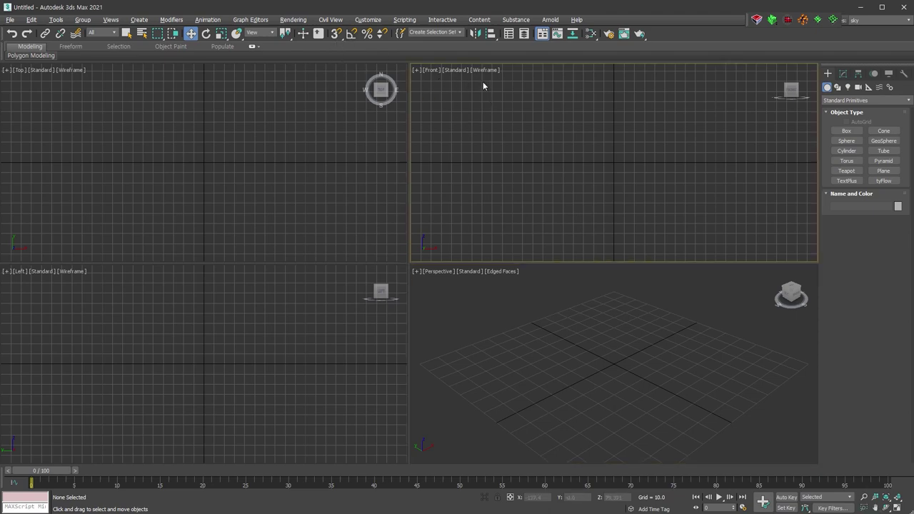
{"action": "left_click_drag", "start_coordinate": [337, 34], "coordinate": [342, 65]}
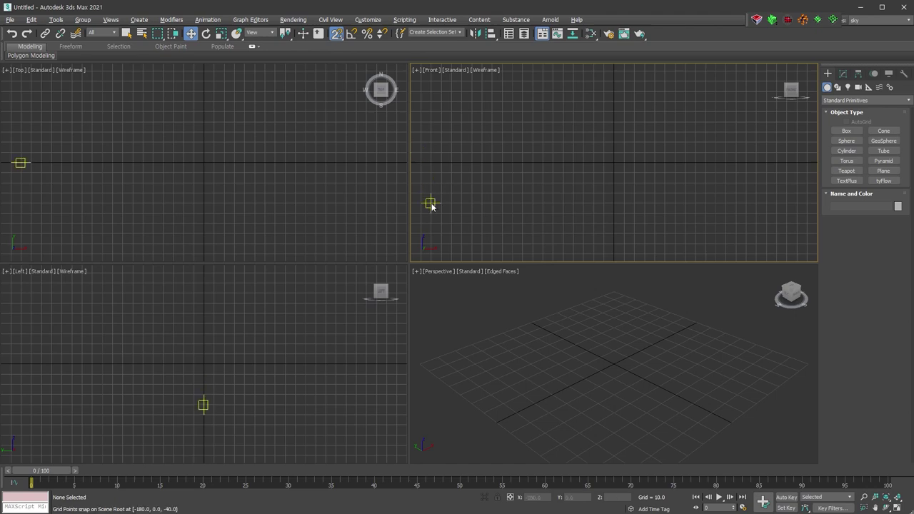
{"action": "key", "text": "s"}
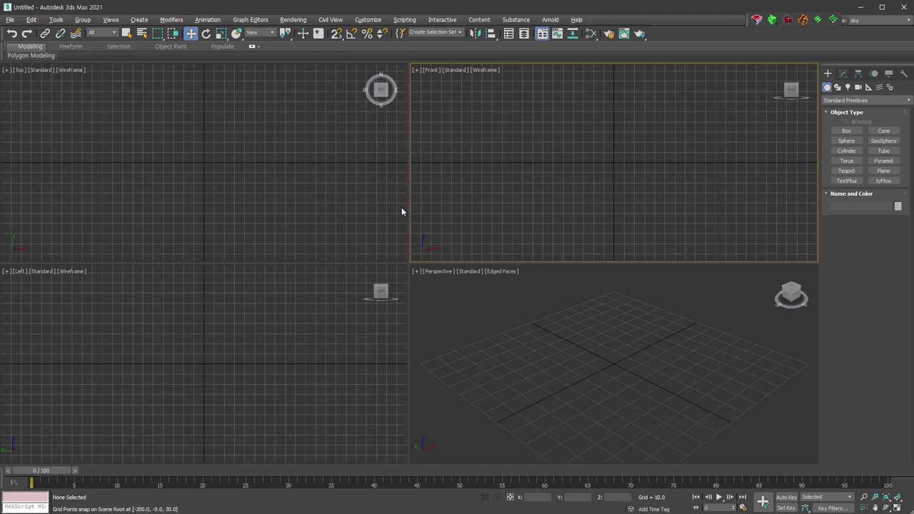
{"action": "left_click", "coordinate": [532, 336]}
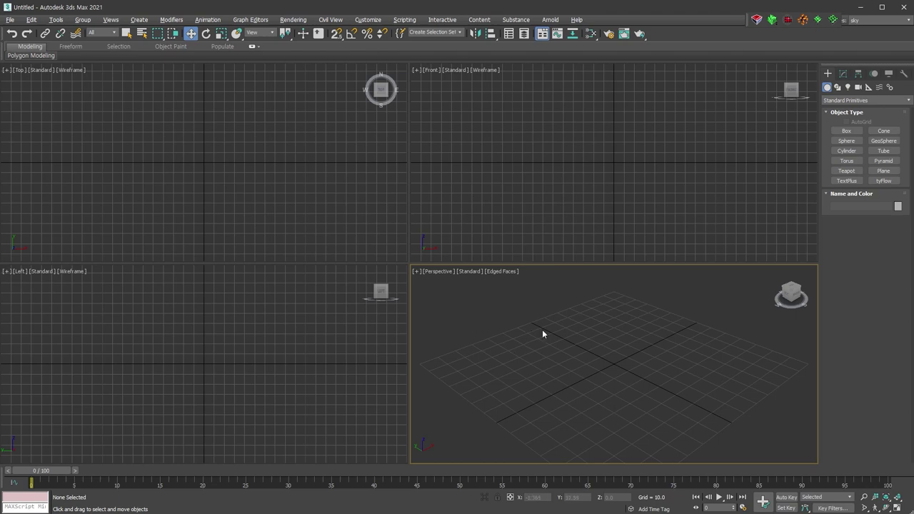
{"action": "left_click_drag", "start_coordinate": [341, 39], "coordinate": [337, 77]}
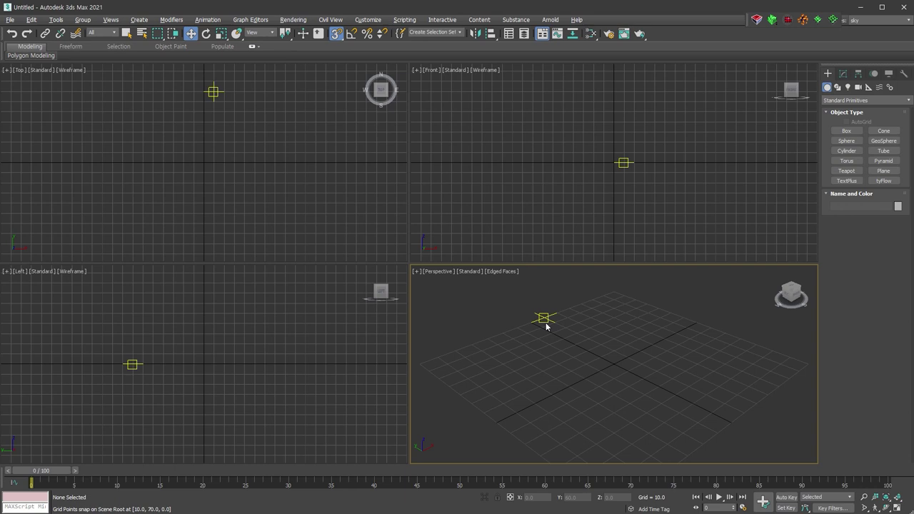
{"action": "left_click", "coordinate": [534, 228]}
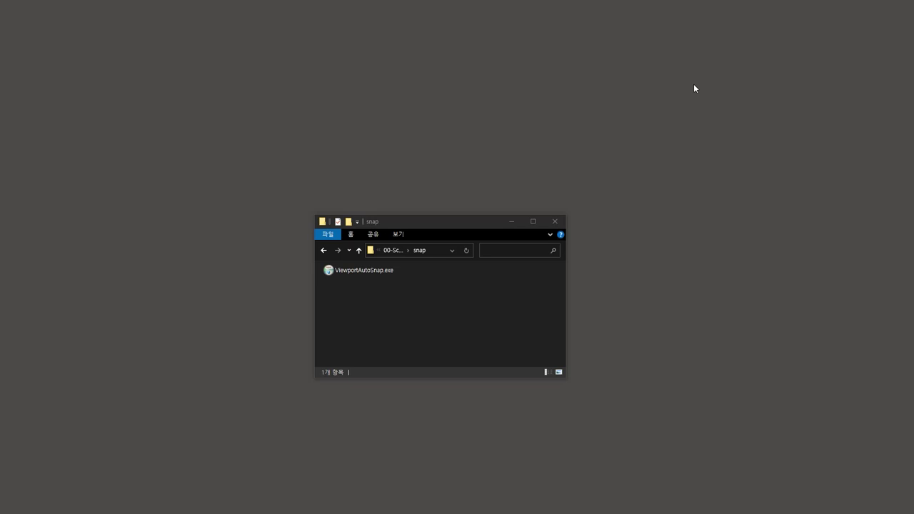
- Run ViewportAutoSnap.exe as administrator and advance the installer to Choose Install Location
{"action": "right_click", "coordinate": [346, 273]}
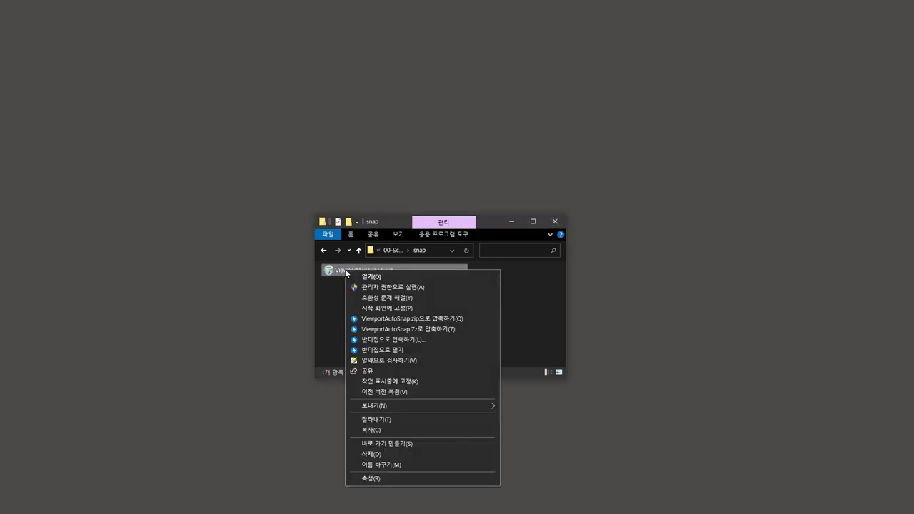
{"action": "left_click", "coordinate": [428, 287]}
{"action": "left_click", "coordinate": [510, 334]}
{"action": "left_click", "coordinate": [491, 379]}
{"action": "left_click", "coordinate": [495, 381]}
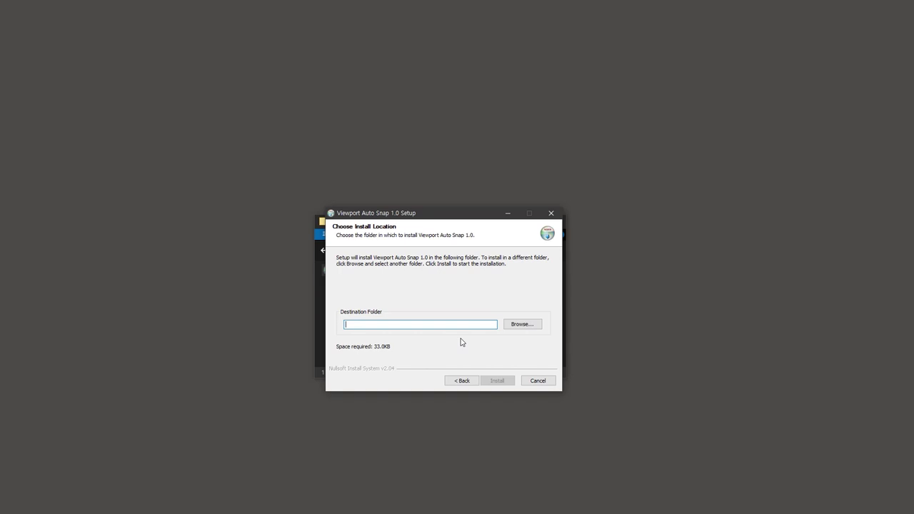
- Set the install destination to C:\Program Files\Autodesk\3ds Max 2021
{"action": "left_click", "coordinate": [528, 322]}
{"action": "left_click", "coordinate": [369, 294]}
{"action": "left_click", "coordinate": [376, 336]}
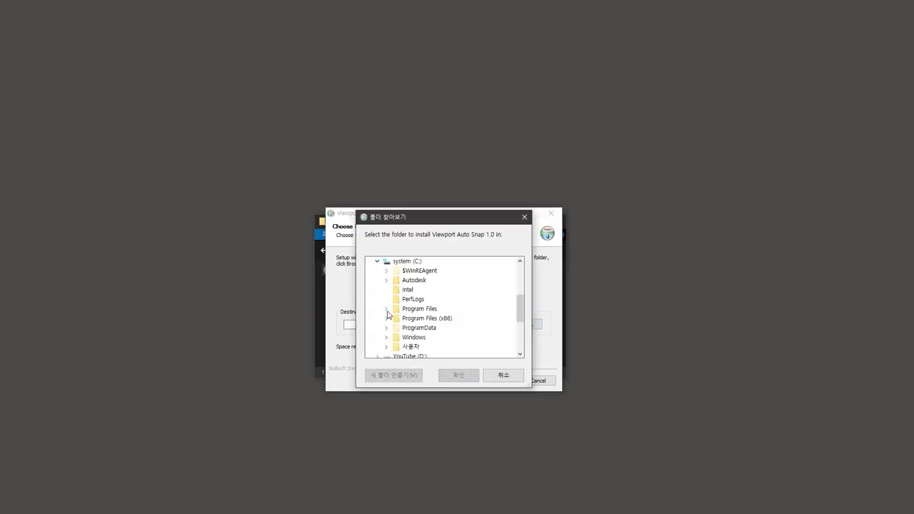
{"action": "left_click", "coordinate": [386, 309]}
{"action": "left_click", "coordinate": [396, 291]}
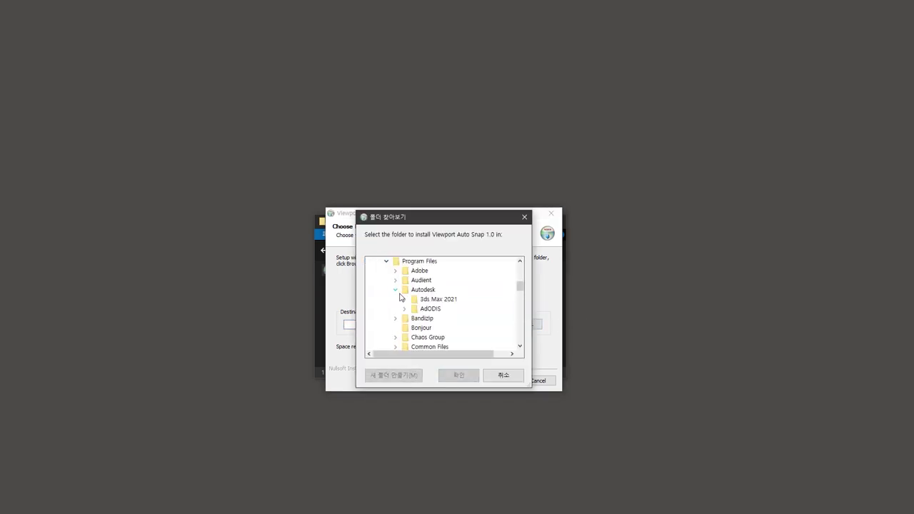
{"action": "left_click", "coordinate": [451, 300]}
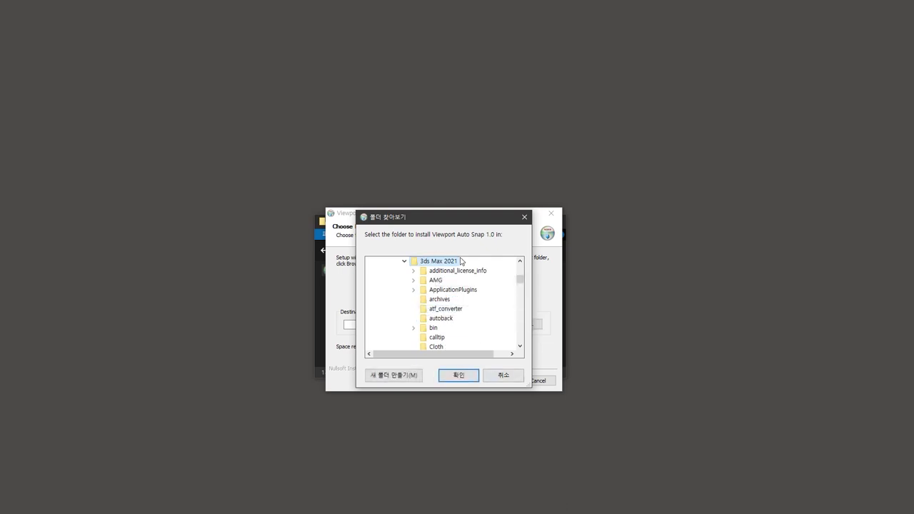
{"action": "left_click", "coordinate": [466, 379]}
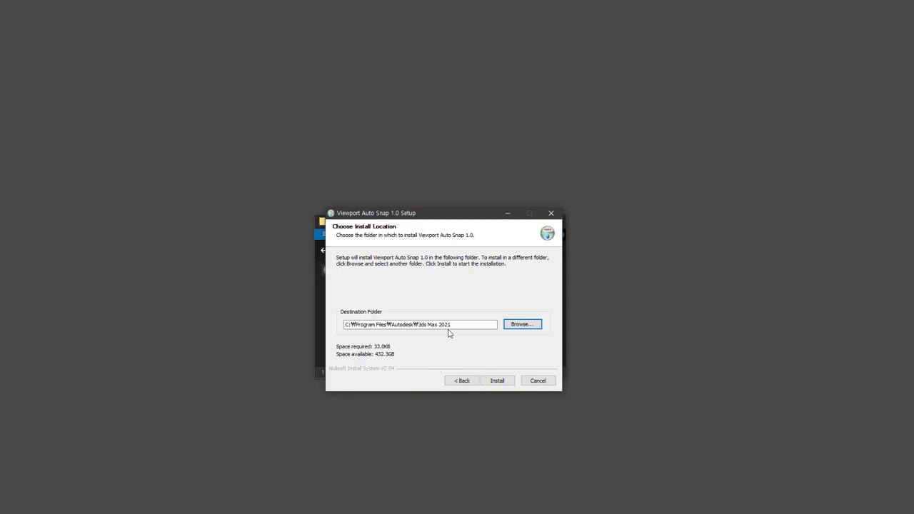
- Install the plugin, untick Start 3dsmax now, and finish the setup wizard
{"action": "left_click", "coordinate": [503, 384]}
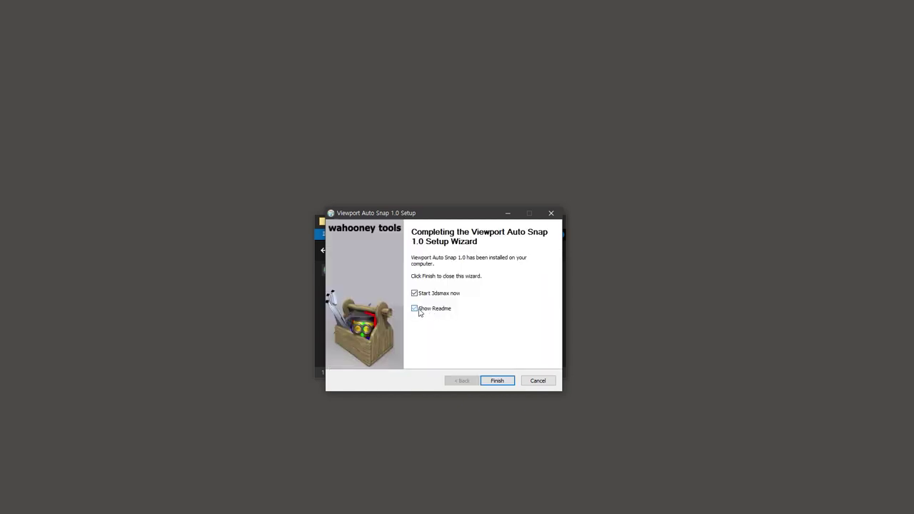
{"action": "left_click", "coordinate": [416, 294]}
{"action": "left_click", "coordinate": [500, 382]}
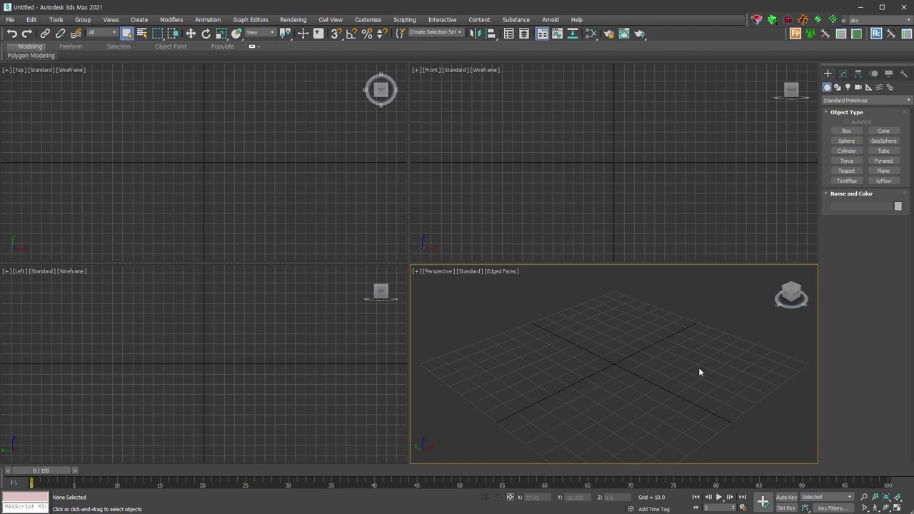
- Activate the Front, Left and Perspective views in turn, then maximize Perspective
{"action": "left_click", "coordinate": [539, 159]}
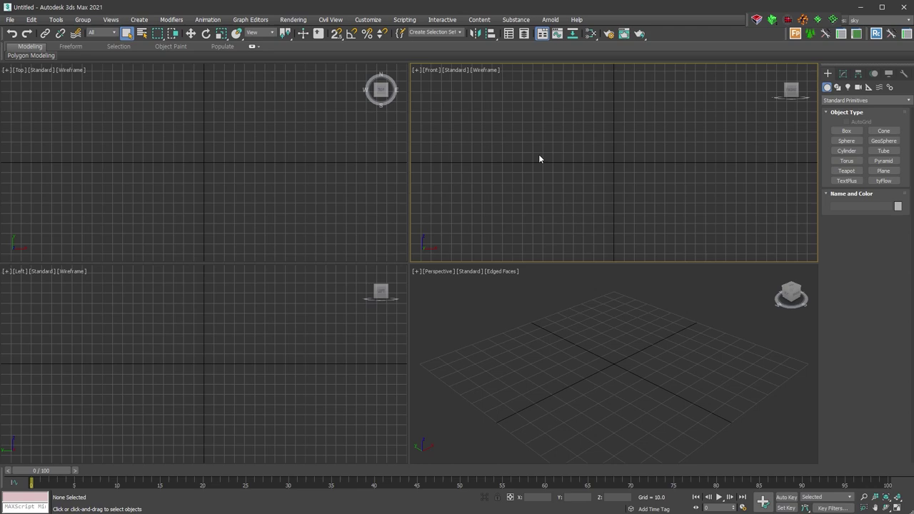
{"action": "left_click", "coordinate": [592, 327]}
{"action": "left_click", "coordinate": [262, 351]}
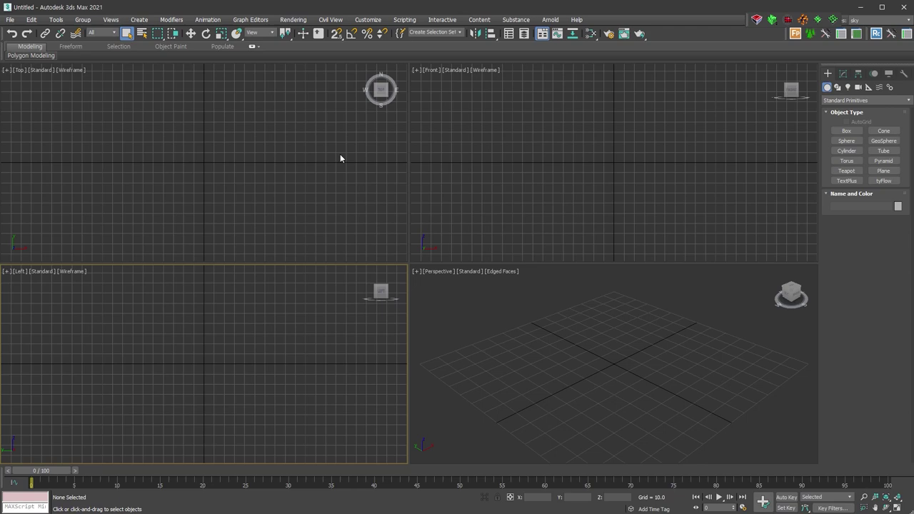
{"action": "left_click", "coordinate": [581, 307]}
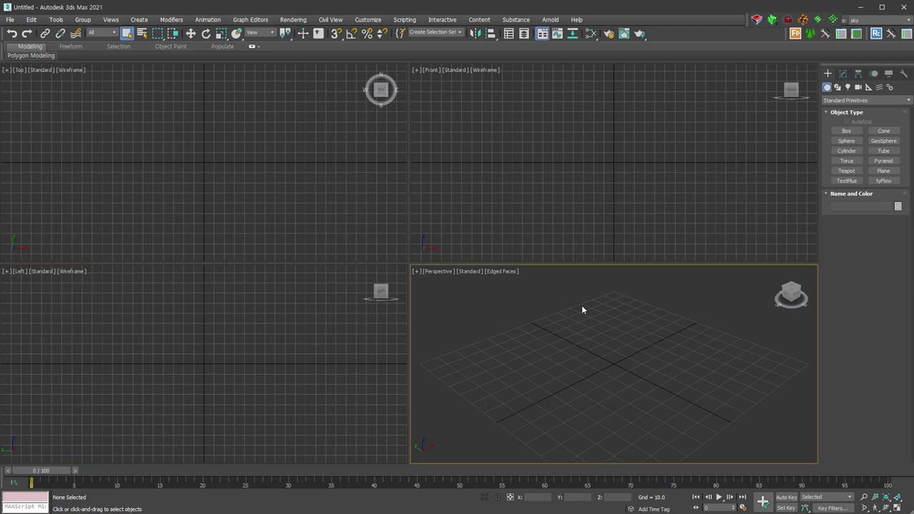
{"action": "key", "text": "alt+w"}
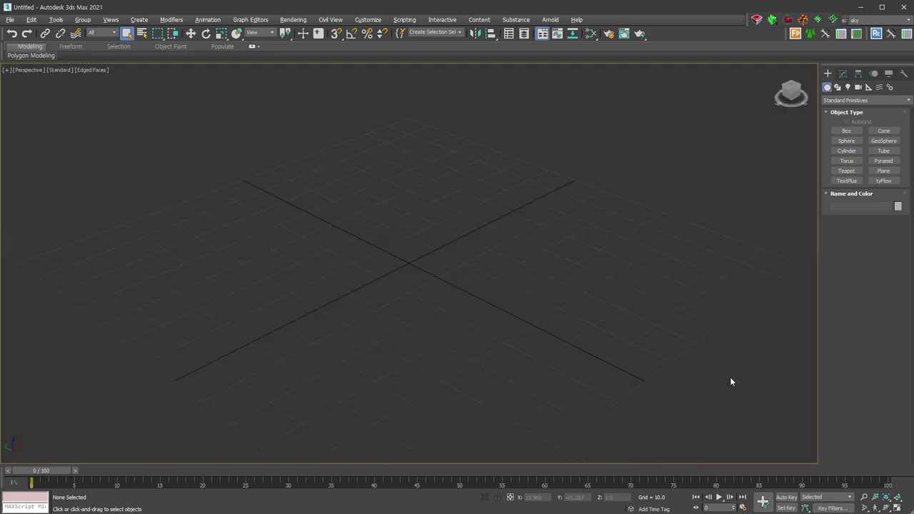
- Draw a flat box, Box001, on the grid and end box creation
{"action": "left_click", "coordinate": [846, 131]}
{"action": "left_click_drag", "start_coordinate": [481, 169], "coordinate": [474, 279]}
{"action": "left_click", "coordinate": [380, 319]}
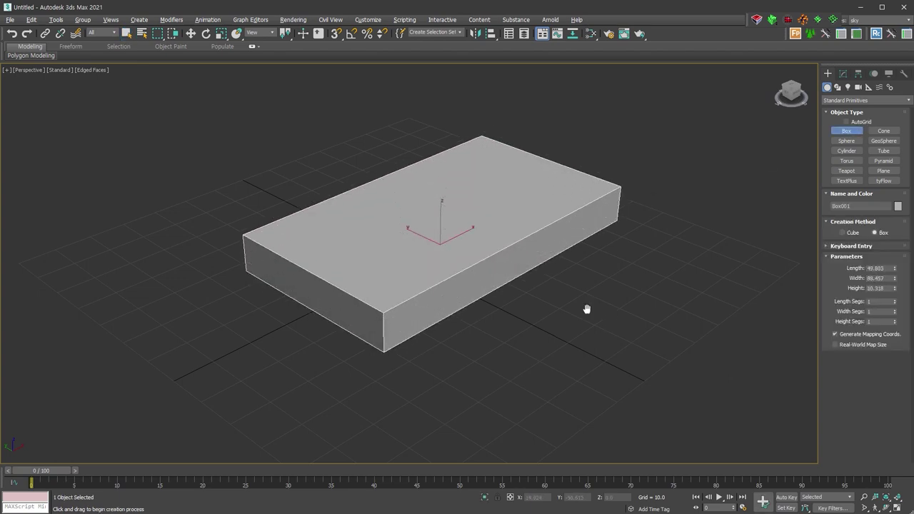
{"action": "middle_click_drag", "start_coordinate": [609, 318], "coordinate": [579, 323], "text": "alt"}
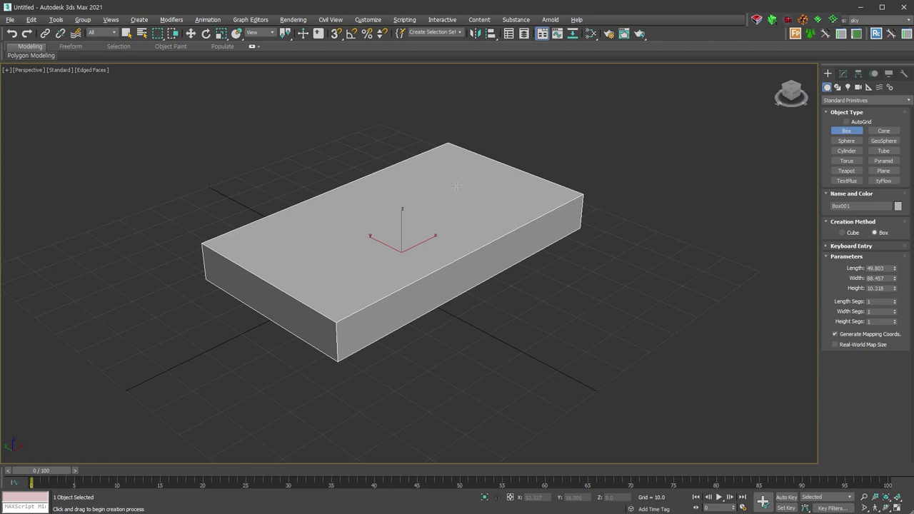
{"action": "right_click", "coordinate": [456, 186]}
- Move Box001 freely without snapping, return it to its spot, and deselect it
{"action": "right_click", "coordinate": [452, 222]}
{"action": "left_click", "coordinate": [473, 239]}
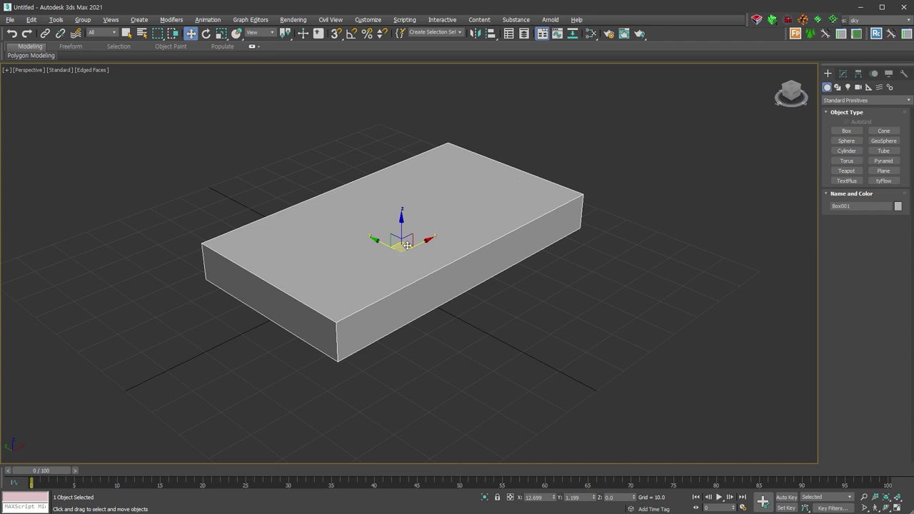
{"action": "mouse_move", "coordinate": [406, 245]}
{"action": "left_mouse_down"}
{"action": "mouse_move", "coordinate": [451, 147]}
{"action": "mouse_move", "coordinate": [423, 176]}
{"action": "left_mouse_up"}
{"action": "left_click_drag", "start_coordinate": [411, 244], "coordinate": [414, 259]}
{"action": "left_click", "coordinate": [482, 319]}
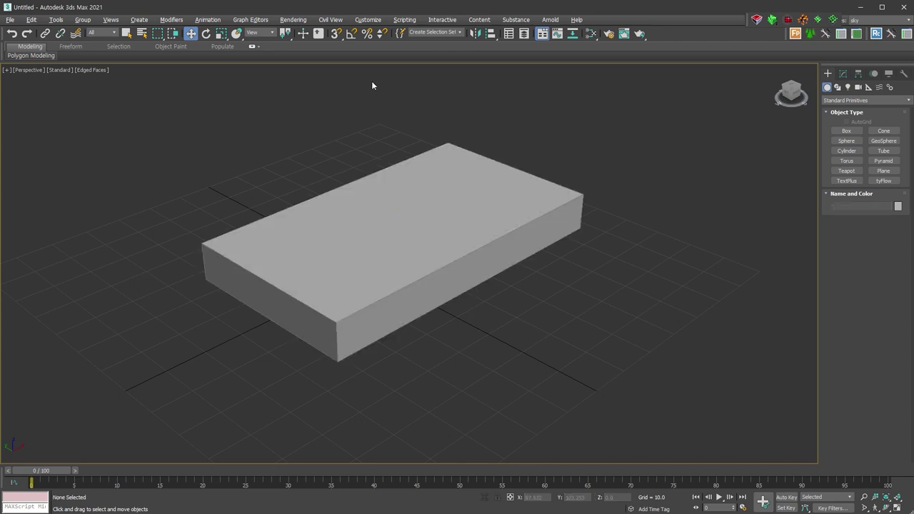
- Enable 3D snapping with Vertex and Midpoint instead of Grid Points, then view snap Options
{"action": "right_click", "coordinate": [345, 35]}
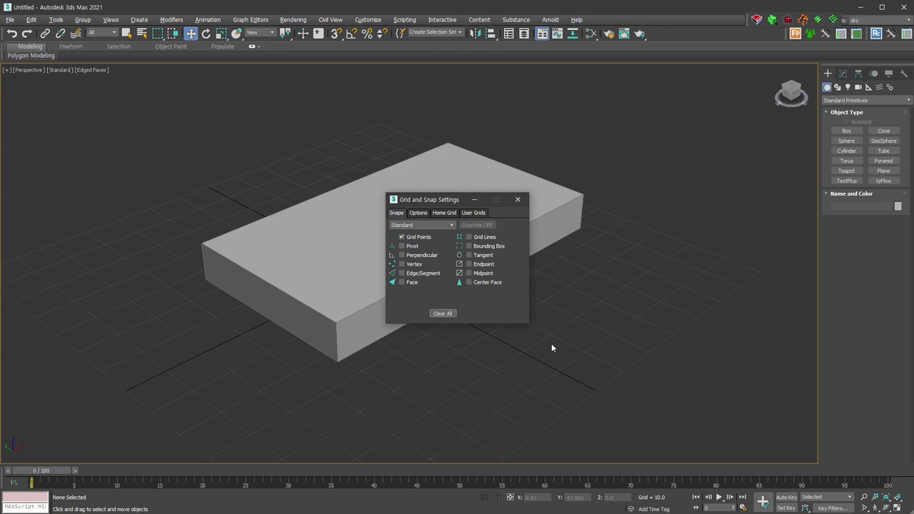
{"action": "key", "text": "s"}
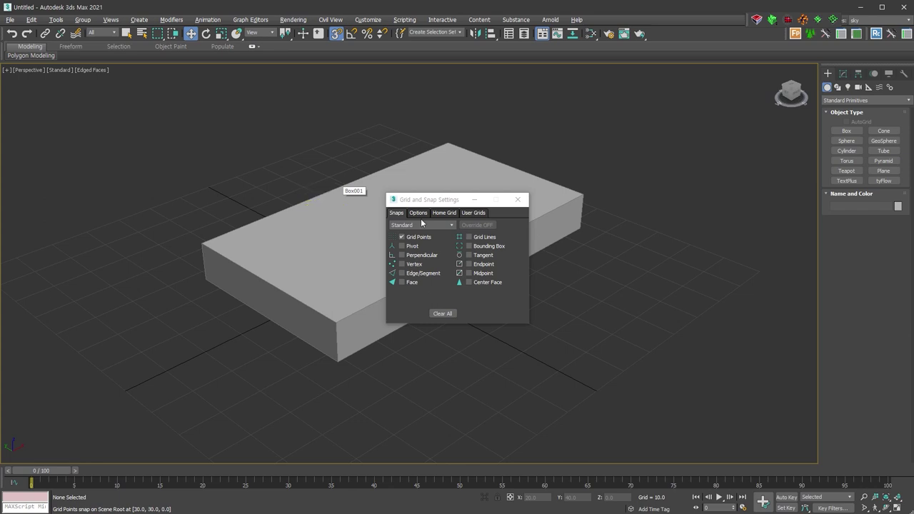
{"action": "left_click", "coordinate": [423, 240]}
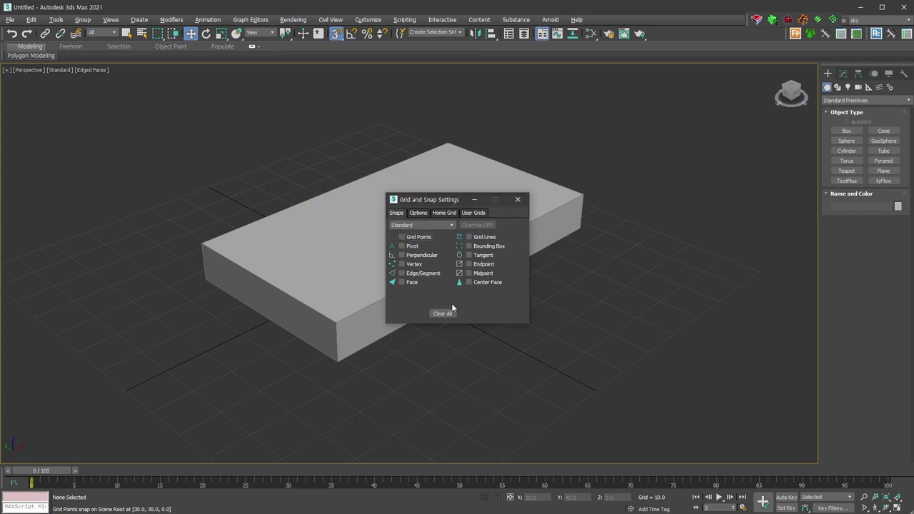
{"action": "left_click", "coordinate": [411, 283]}
{"action": "left_click", "coordinate": [414, 264]}
{"action": "left_click", "coordinate": [481, 273]}
{"action": "left_click", "coordinate": [419, 212]}
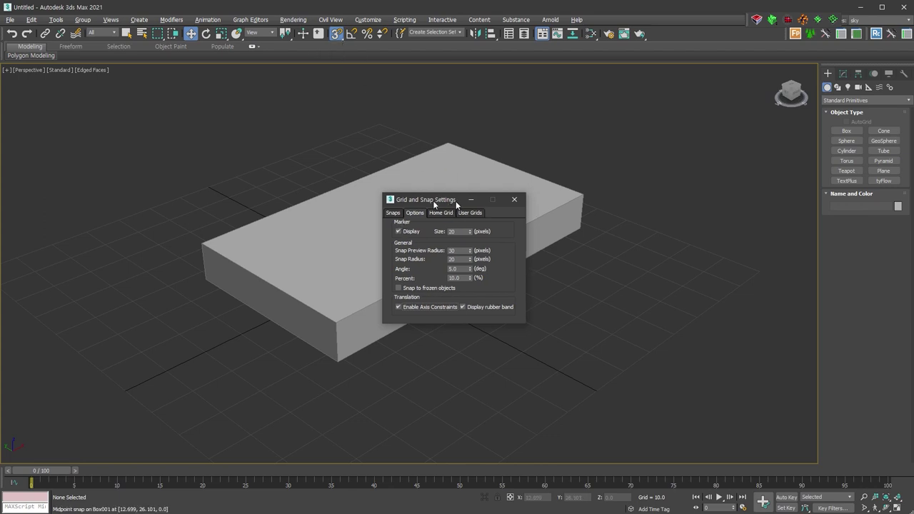
- Move the snap dialog aside, set Marker Size to 20 pixels, and enable angle snap
{"action": "left_click_drag", "start_coordinate": [437, 200], "coordinate": [286, 196]}
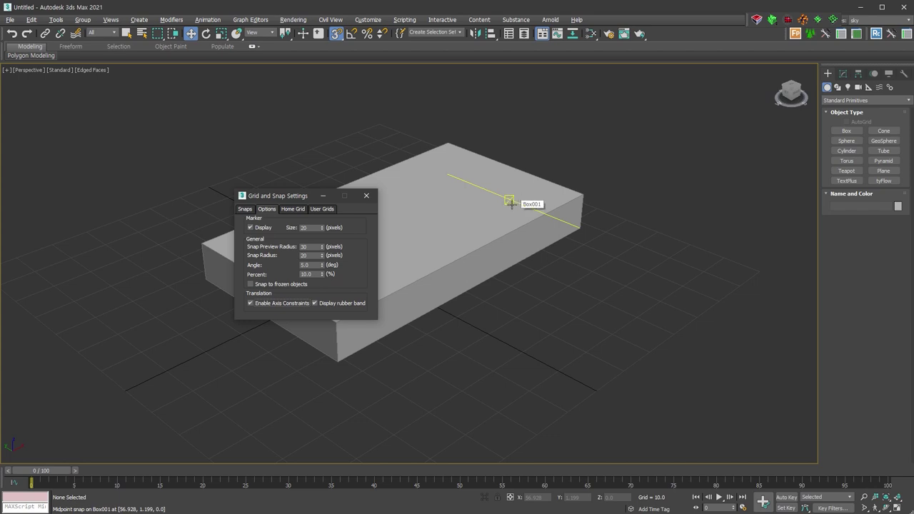
{"action": "left_click", "coordinate": [322, 226]}
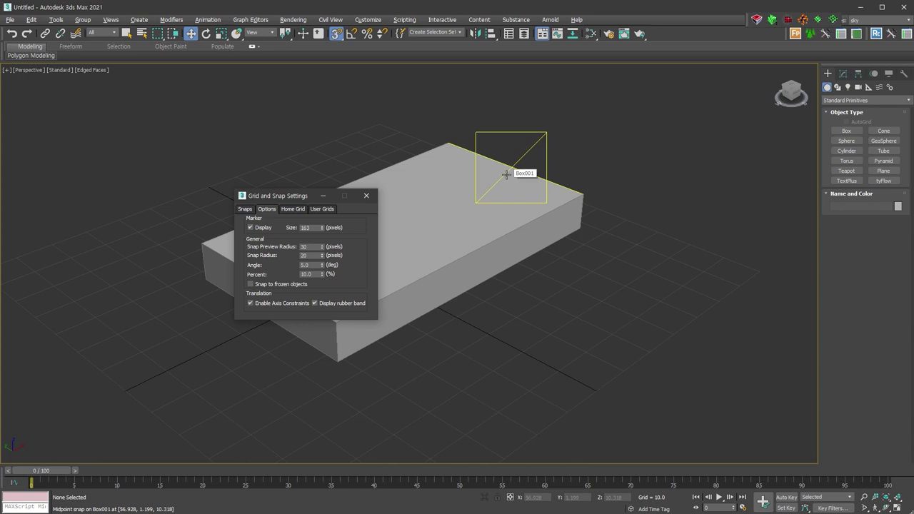
{"action": "type", "text": "20"}
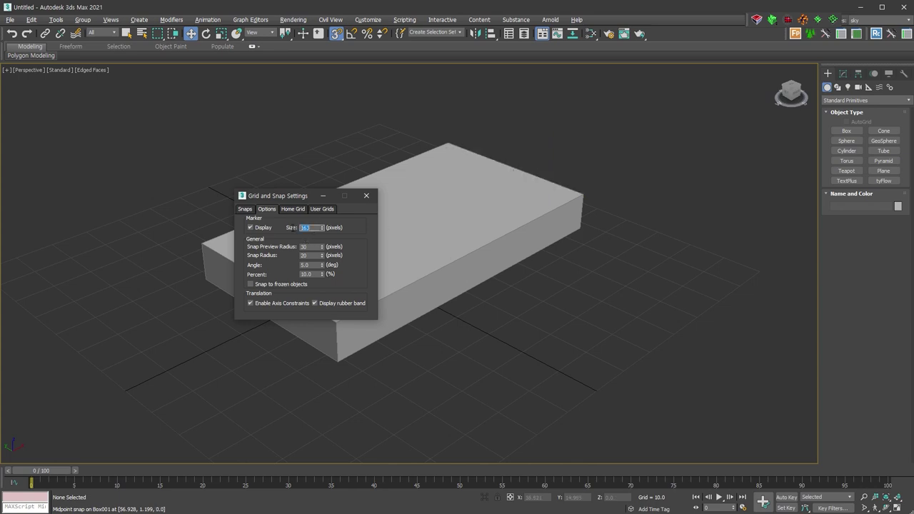
{"action": "key", "text": "Return"}
{"action": "left_click", "coordinate": [351, 34]}
- With angle snap on, rotate the box 30° about Y, then cancel the rotation
{"action": "right_click", "coordinate": [421, 205]}
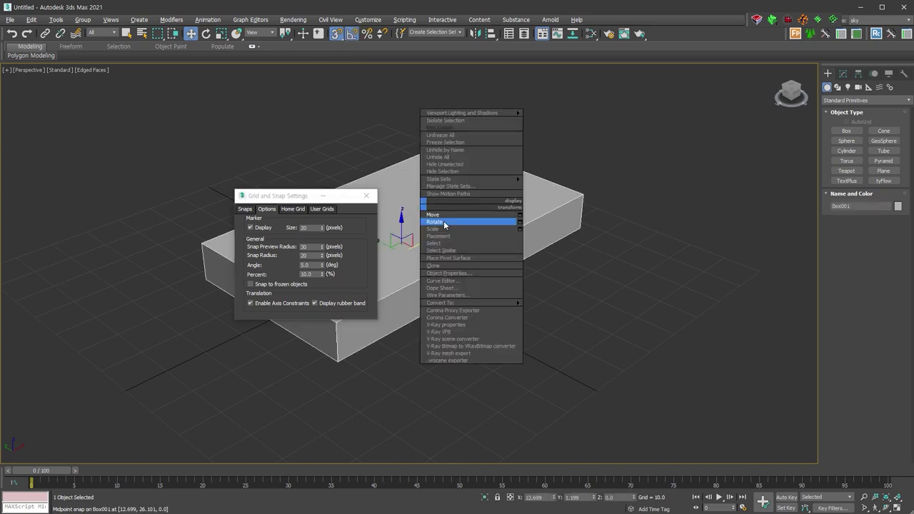
{"action": "left_click", "coordinate": [444, 222]}
{"action": "left_click_drag", "start_coordinate": [393, 229], "coordinate": [403, 211]}
{"action": "right_click", "coordinate": [403, 211]}
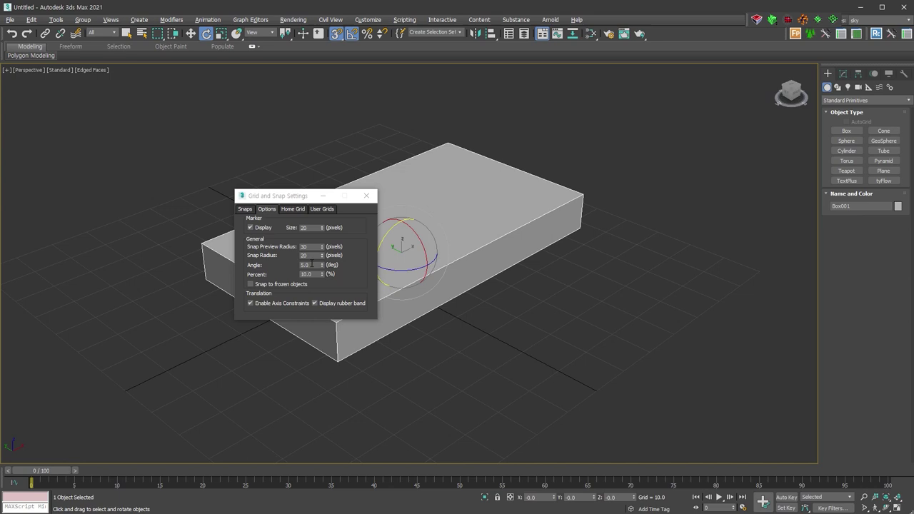
- Change the snap angle to 10°, stand the box upright in 10° steps, then undo it
{"action": "double_click", "coordinate": [315, 264]}
{"action": "type", "text": "10"}
{"action": "key", "text": "Return"}
{"action": "left_click_drag", "start_coordinate": [390, 232], "coordinate": [409, 219]}
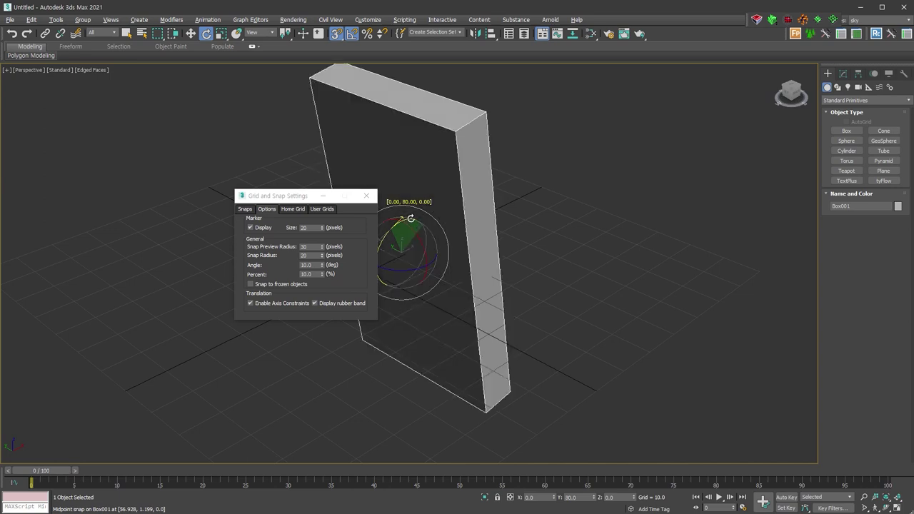
{"action": "key", "text": "ctrl+z"}
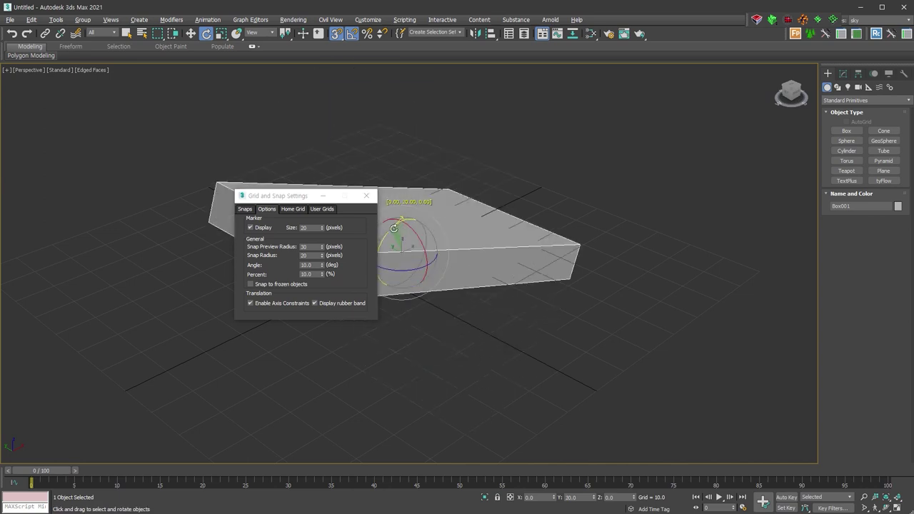
- Set the snap angle back to 5°
{"action": "double_click", "coordinate": [311, 265]}
{"action": "type", "text": "5"}
{"action": "key", "text": "Return"}
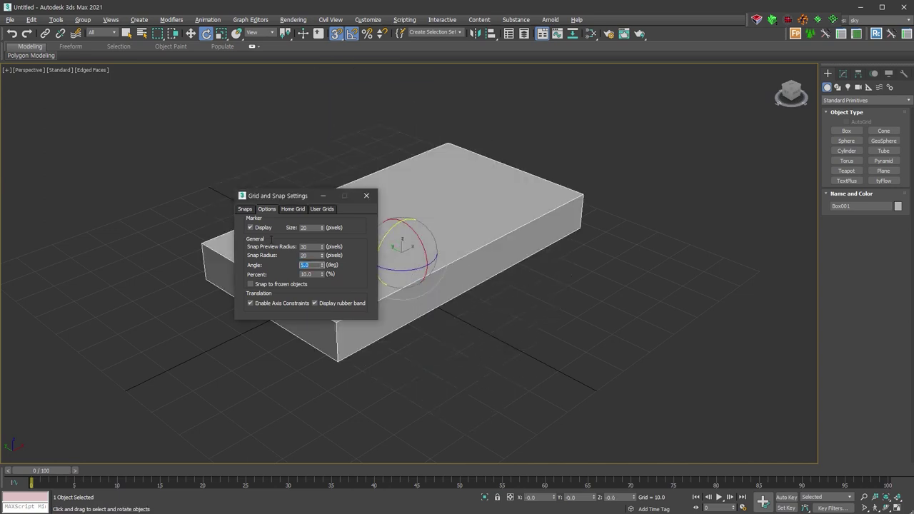
{"action": "right_click", "coordinate": [427, 190]}
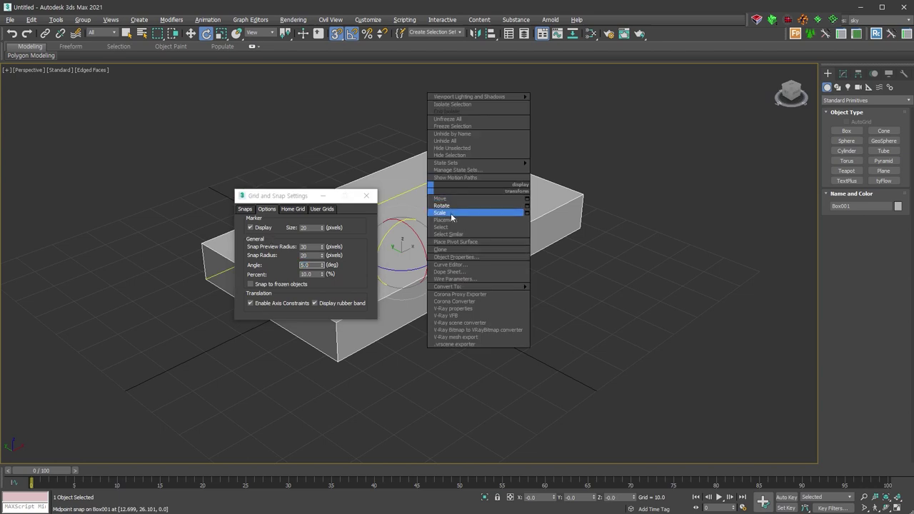
- Switch to Scale, turn on Percent Snap, and scale the box in 10% steps
{"action": "left_click", "coordinate": [452, 213]}
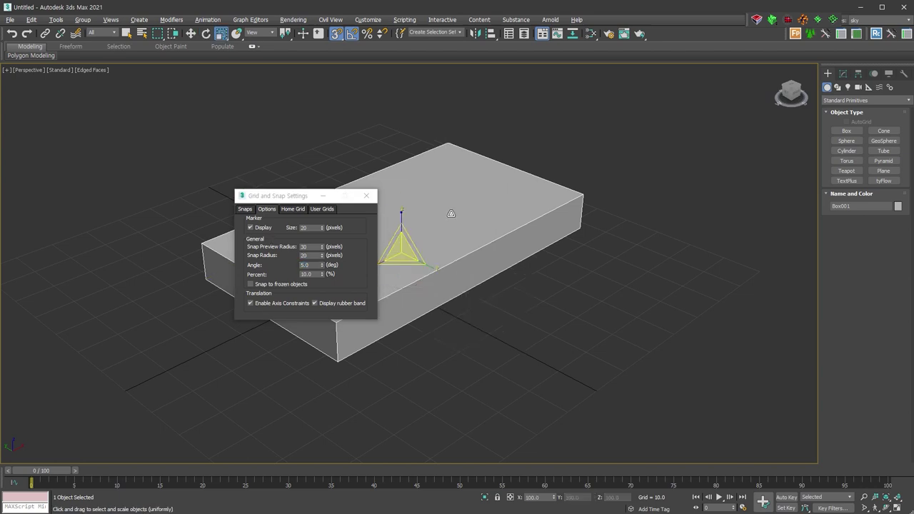
{"action": "left_click", "coordinate": [367, 34]}
{"action": "left_click_drag", "start_coordinate": [402, 250], "coordinate": [401, 258]}
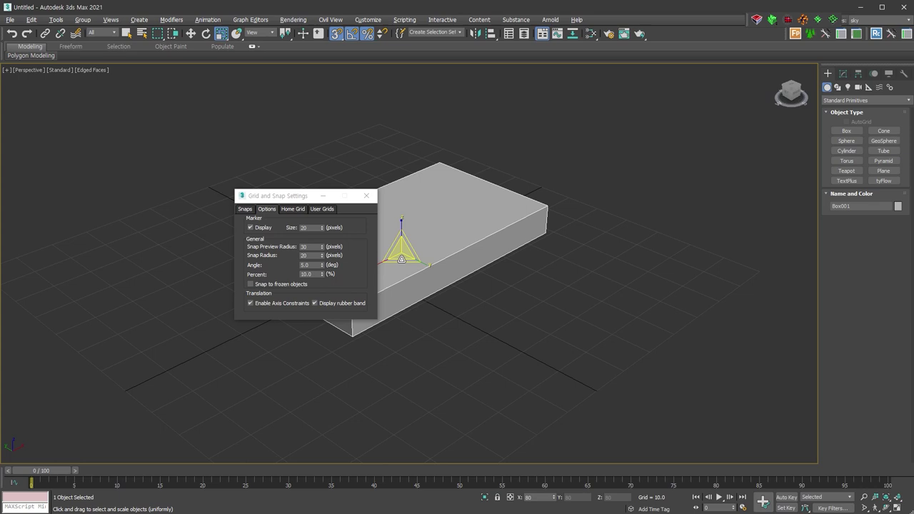
{"action": "left_click_drag", "start_coordinate": [401, 258], "coordinate": [423, 243]}
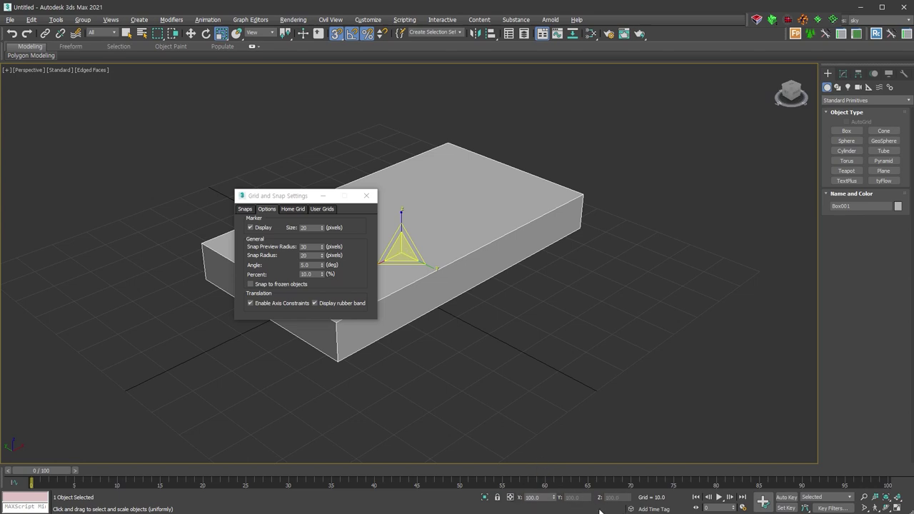
- Cancel a 90% scale to keep the box at 100% and restore uniform scaling
{"action": "left_click_drag", "start_coordinate": [397, 253], "coordinate": [400, 247]}
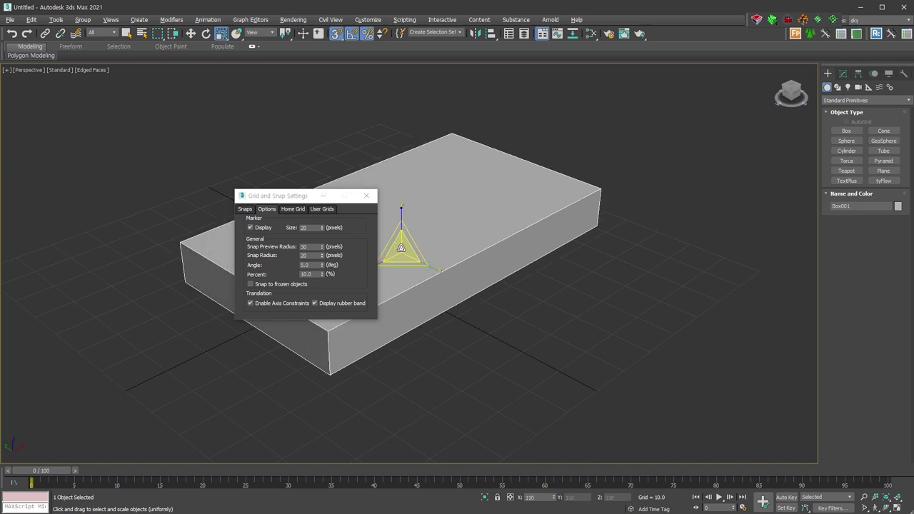
{"action": "right_click", "coordinate": [400, 248]}
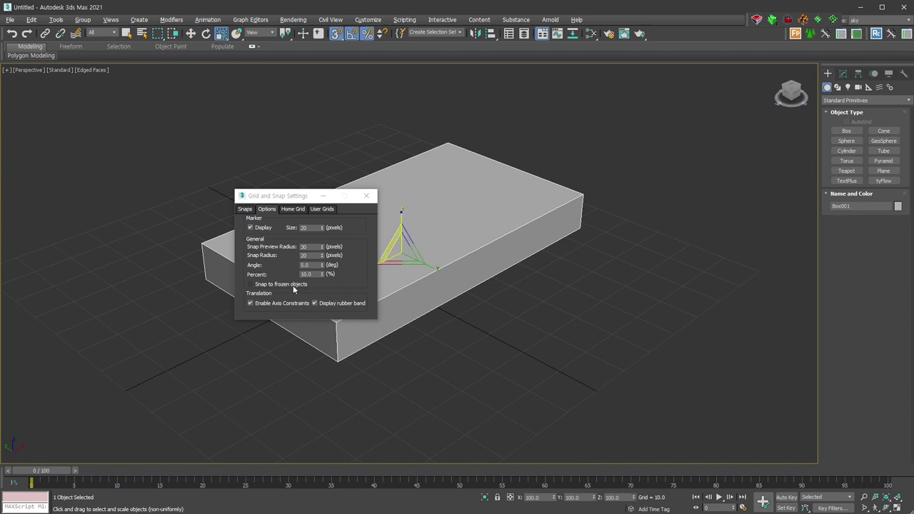
{"action": "key", "text": "r"}
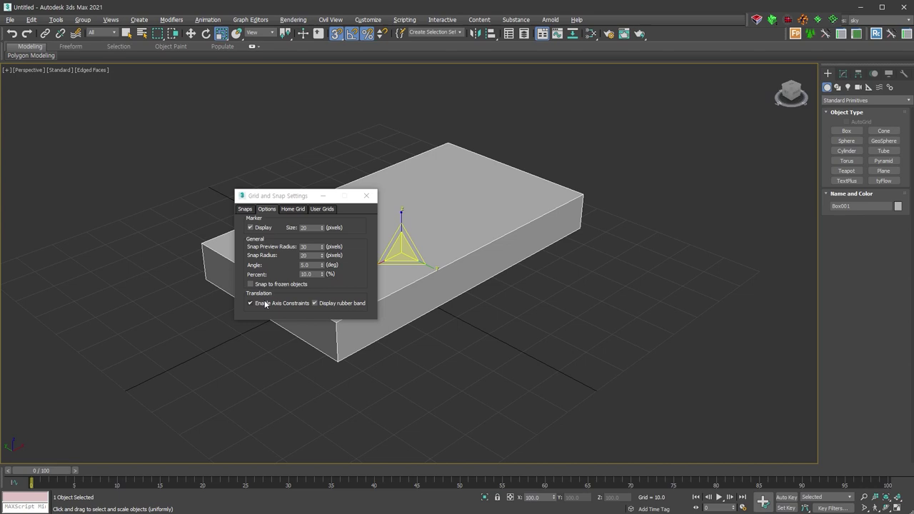
{"action": "left_click", "coordinate": [245, 208]}
- Review the Snaps list, close Grid and Snap Settings, and marquee-select Box001 with Select and Move
{"action": "left_click", "coordinate": [317, 269]}
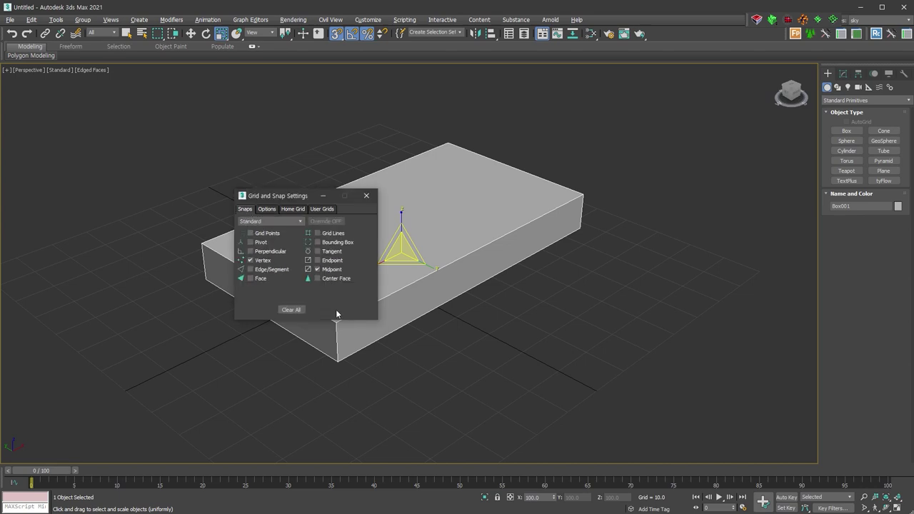
{"action": "left_click", "coordinate": [366, 195]}
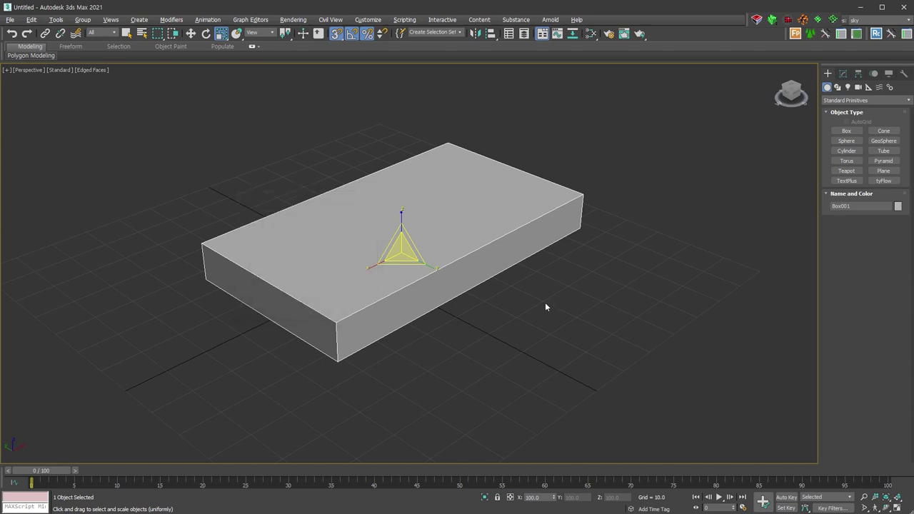
{"action": "key", "text": "w"}
{"action": "left_click", "coordinate": [616, 377]}
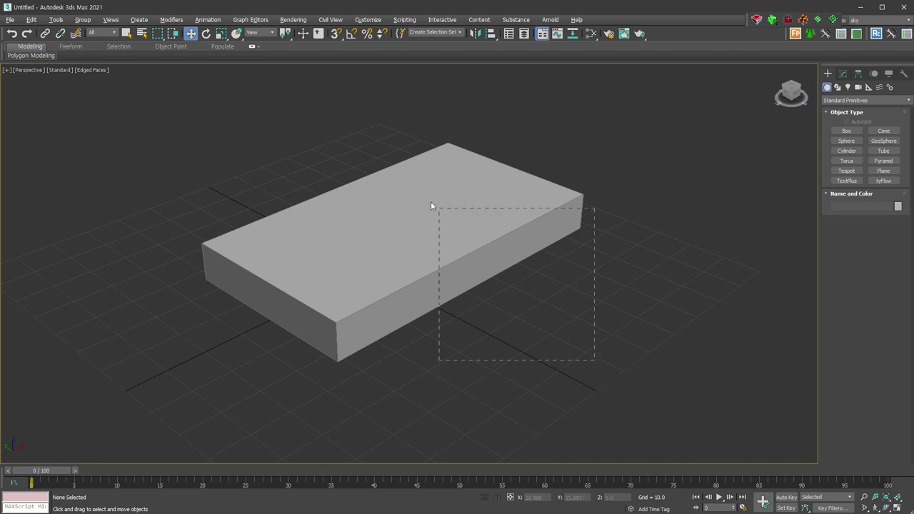
{"action": "left_click_drag", "start_coordinate": [596, 362], "coordinate": [431, 203]}
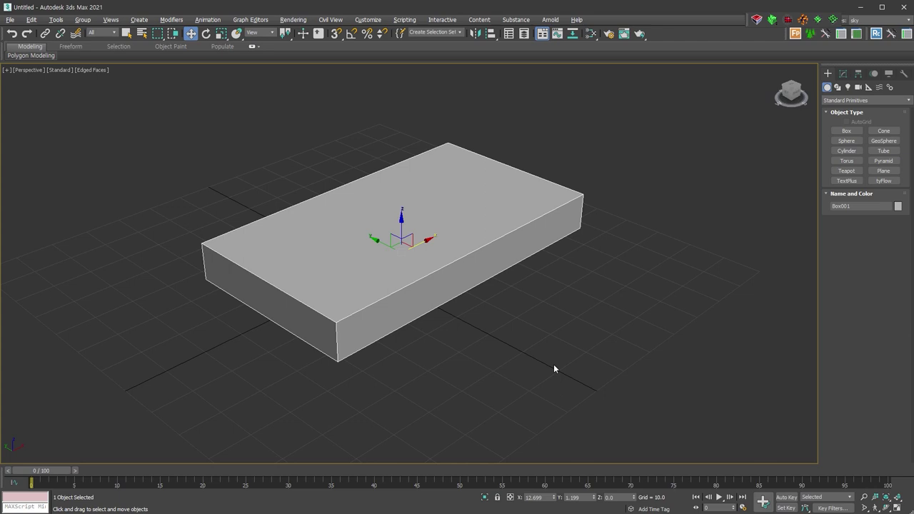